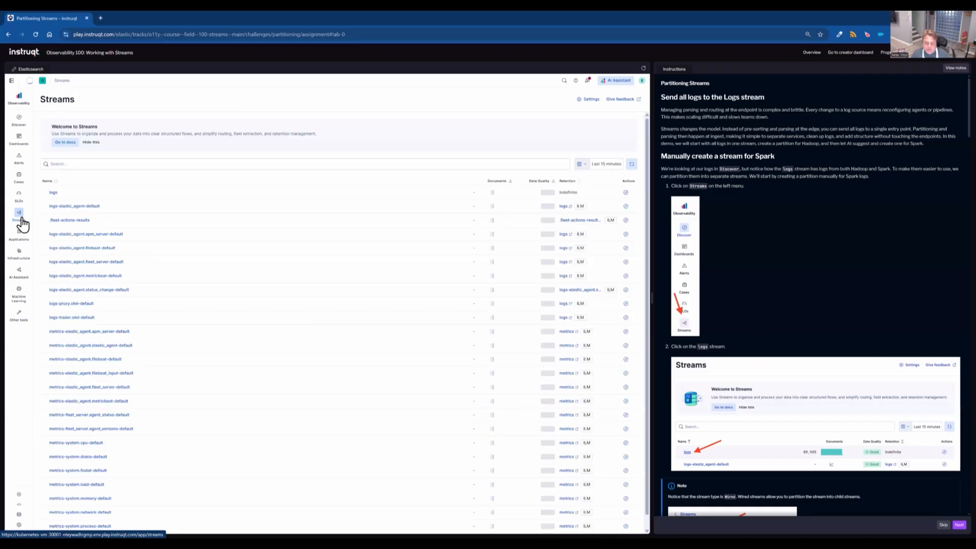
Step: Open the partitioning settings of the logs stream and start creating a partition manually
{"action": "left_click", "coordinate": [53, 197]}
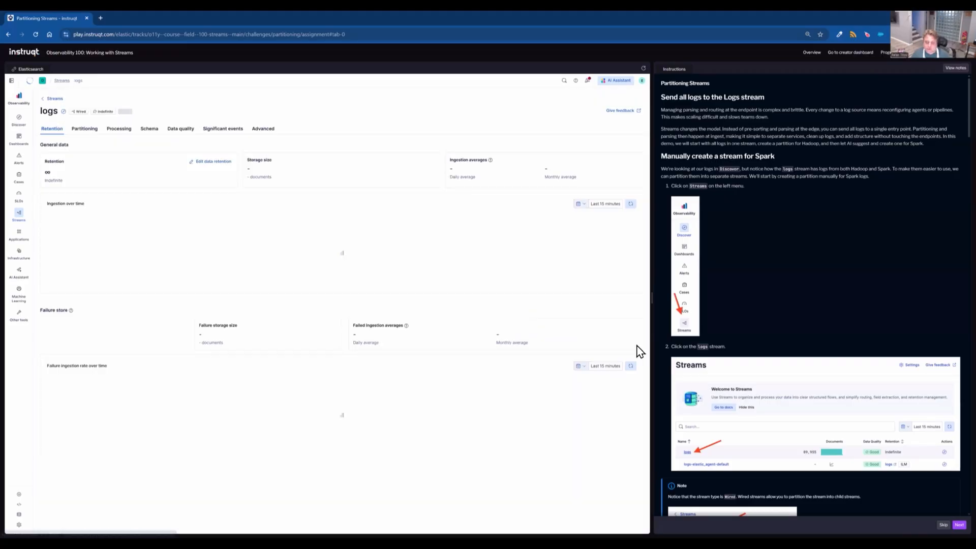
{"action": "scroll", "coordinate": [802, 368], "scroll_direction": "down", "scroll_amount": 5}
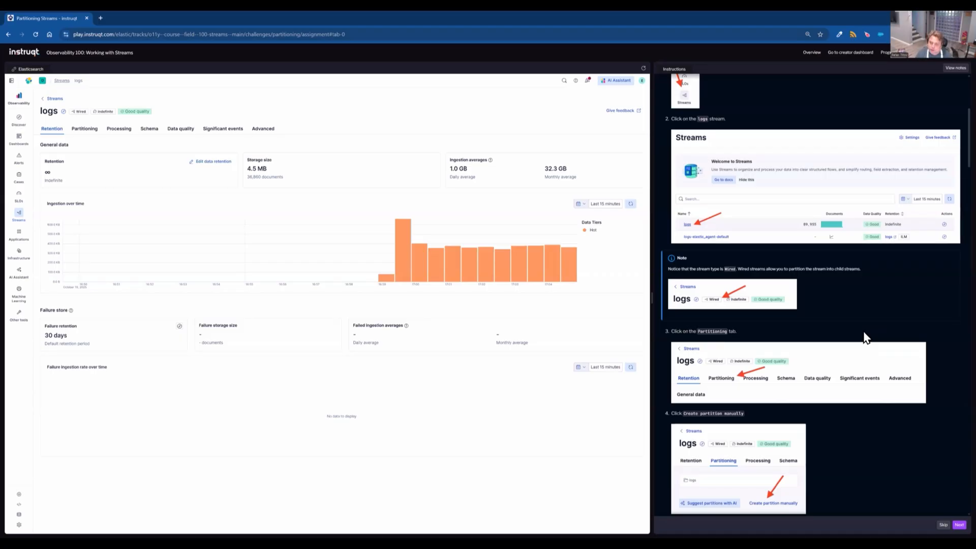
{"action": "left_click", "coordinate": [82, 131]}
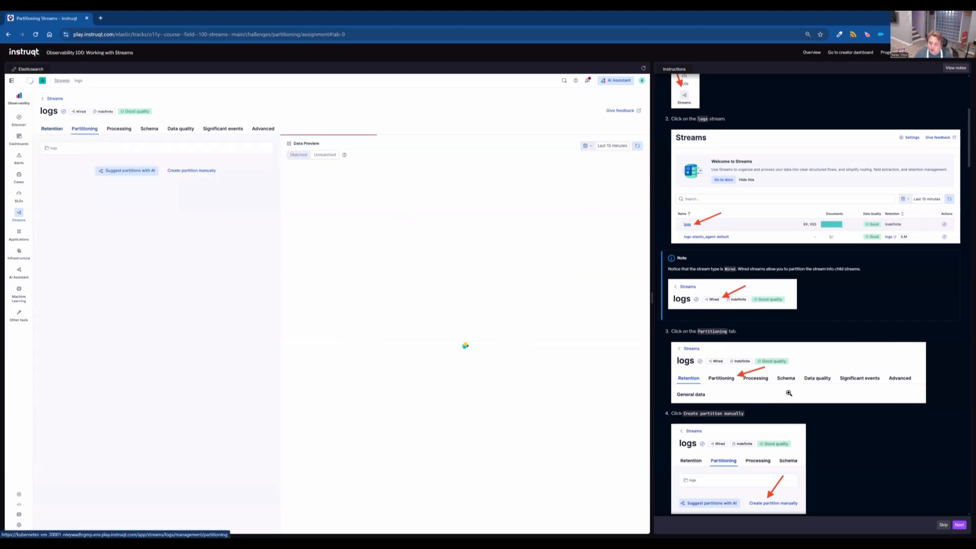
{"action": "left_click", "coordinate": [191, 170]}
Step: Name the new child stream logs.spark
{"action": "scroll", "coordinate": [883, 367], "scroll_direction": "down", "scroll_amount": 3}
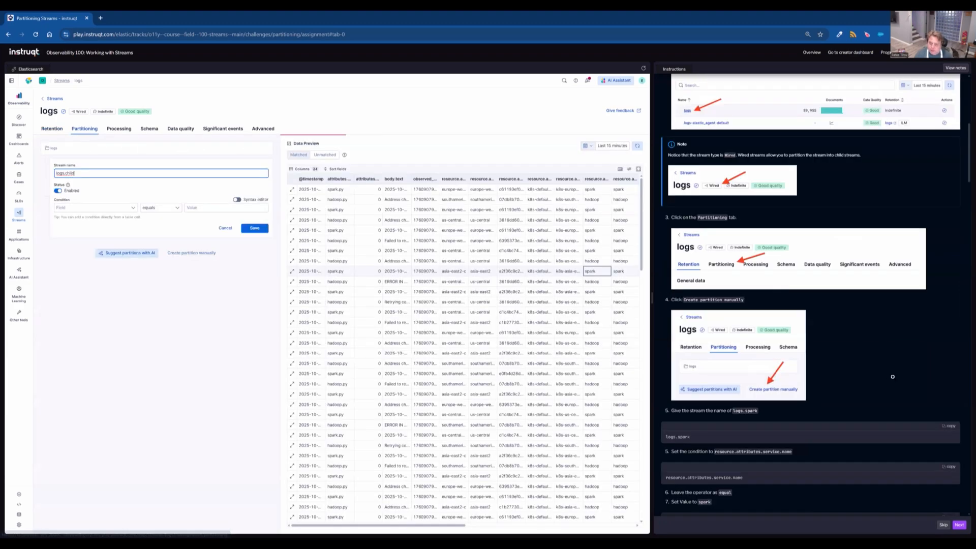
{"action": "left_click", "coordinate": [950, 426]}
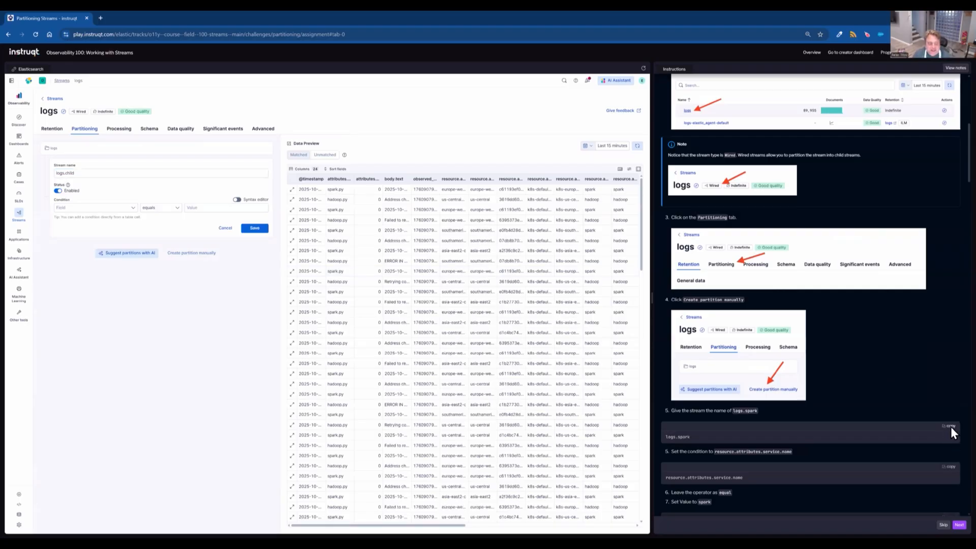
{"action": "triple_click", "coordinate": [105, 172]}
{"action": "type", "text": "logs.spark"}
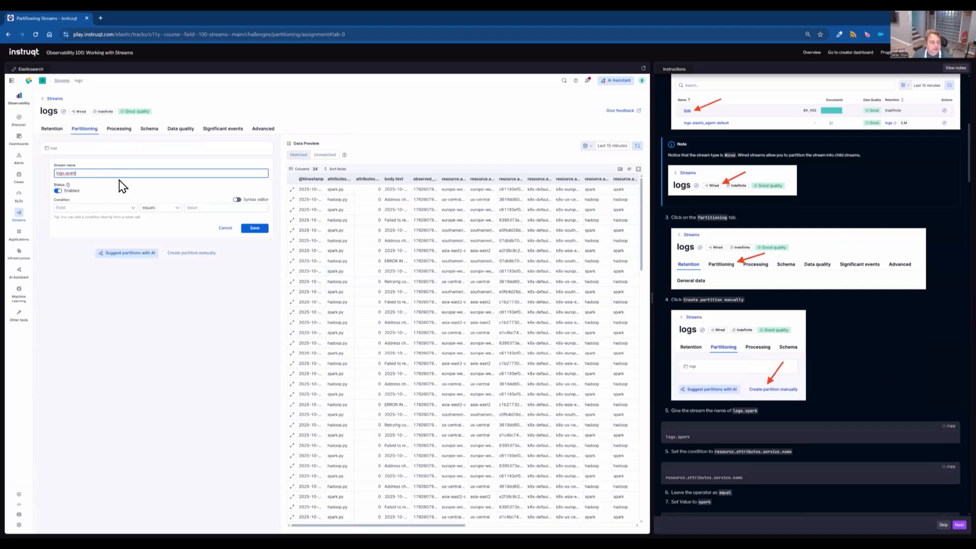
Step: Set the partition condition to resource.attributes.service.name equals spark and save the partition
{"action": "scroll", "coordinate": [884, 433], "scroll_direction": "down", "scroll_amount": 3}
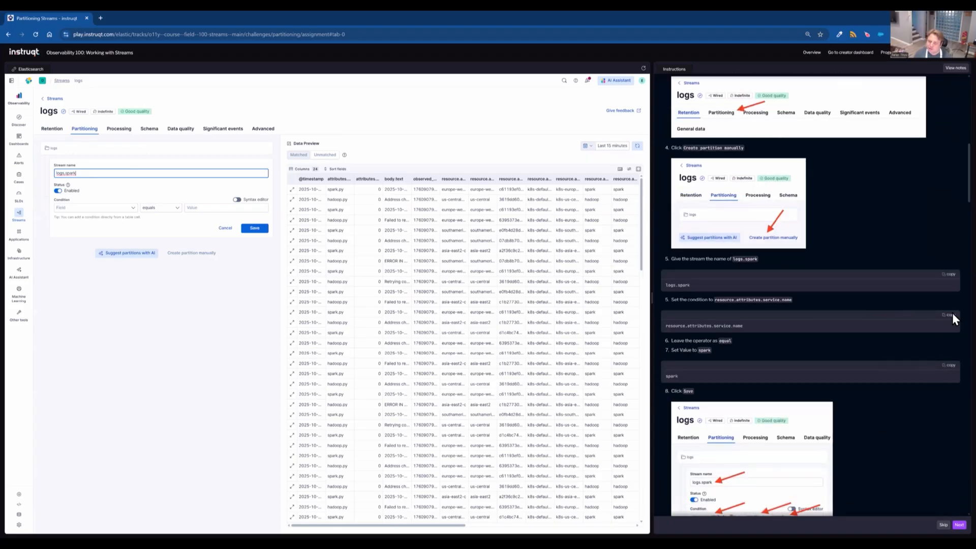
{"action": "left_click", "coordinate": [953, 314]}
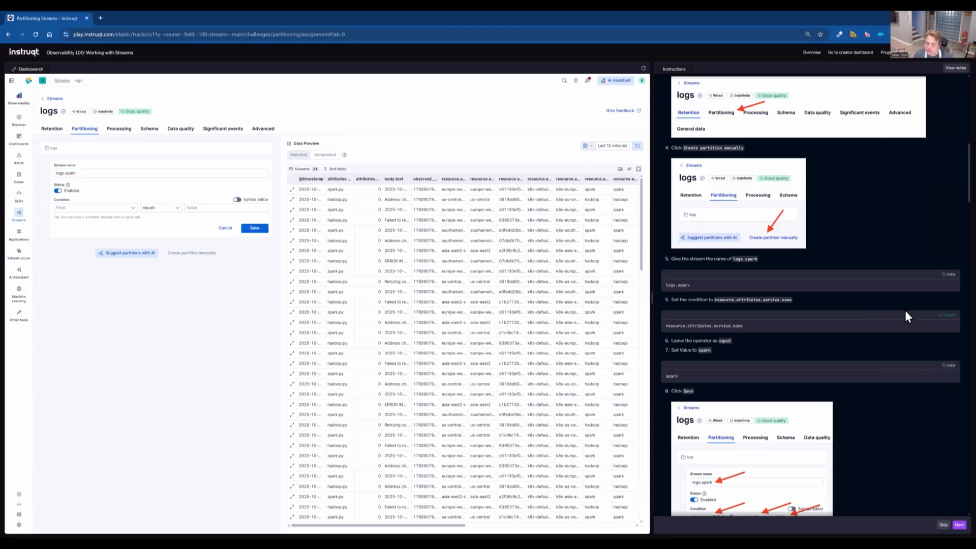
{"action": "left_click", "coordinate": [99, 208]}
{"action": "key", "text": "ctrl+v"}
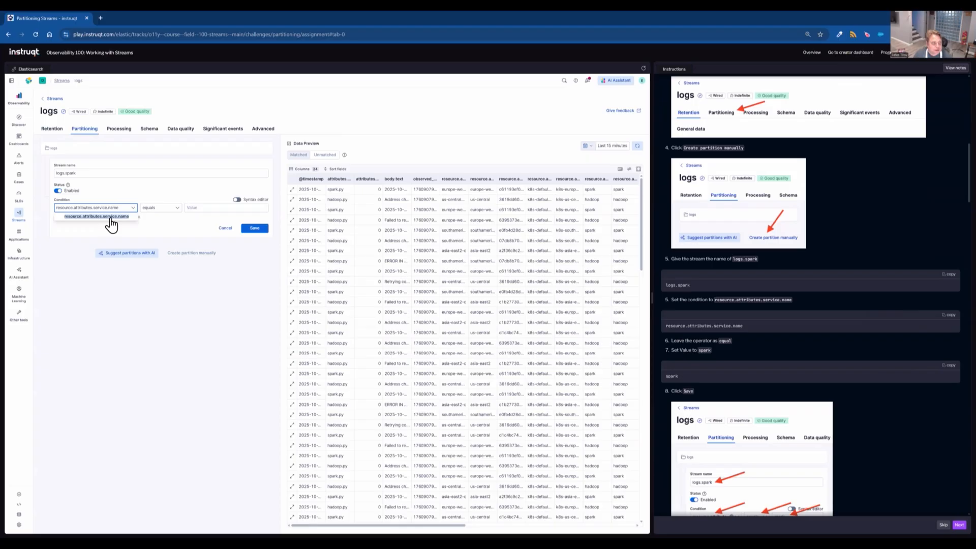
{"action": "left_click", "coordinate": [110, 219]}
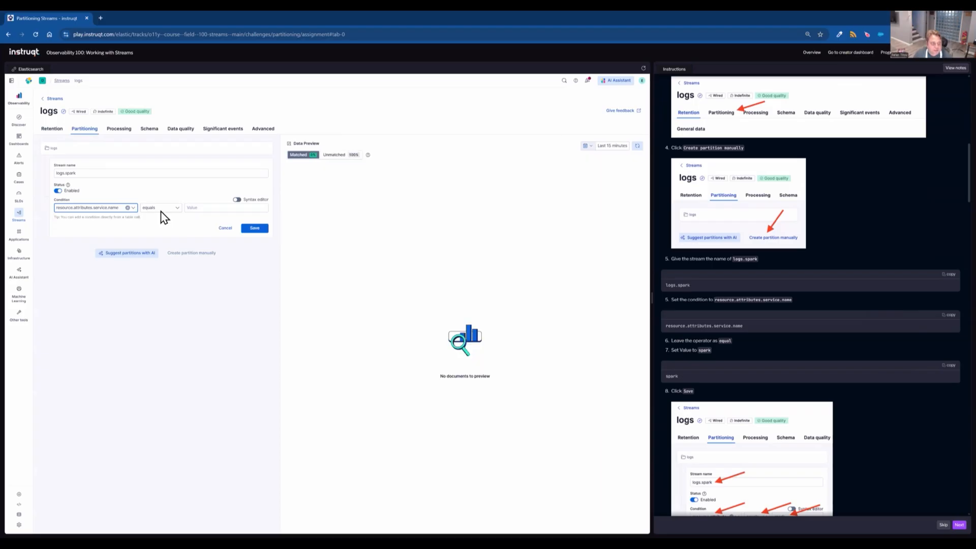
{"action": "left_click", "coordinate": [949, 366]}
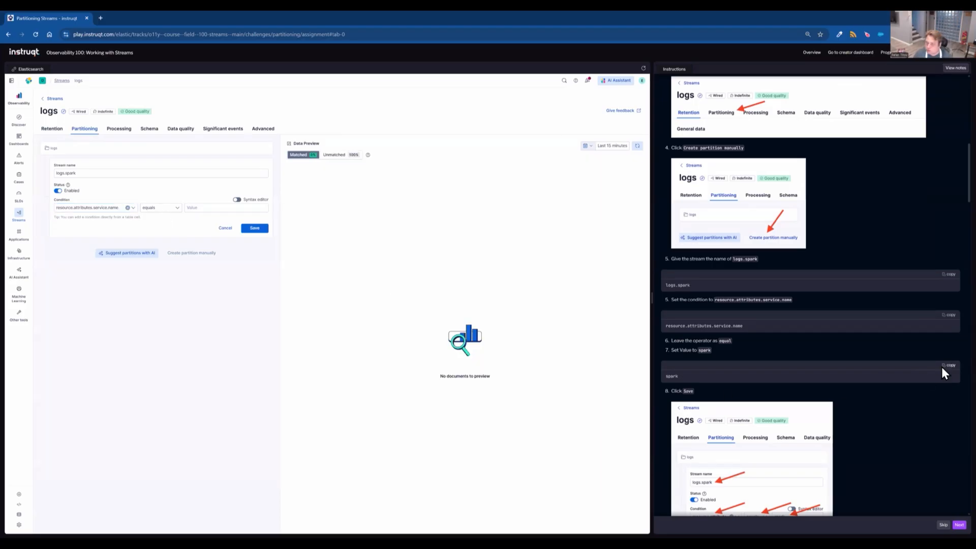
{"action": "left_click", "coordinate": [191, 207]}
{"action": "key", "text": "ctrl+v"}
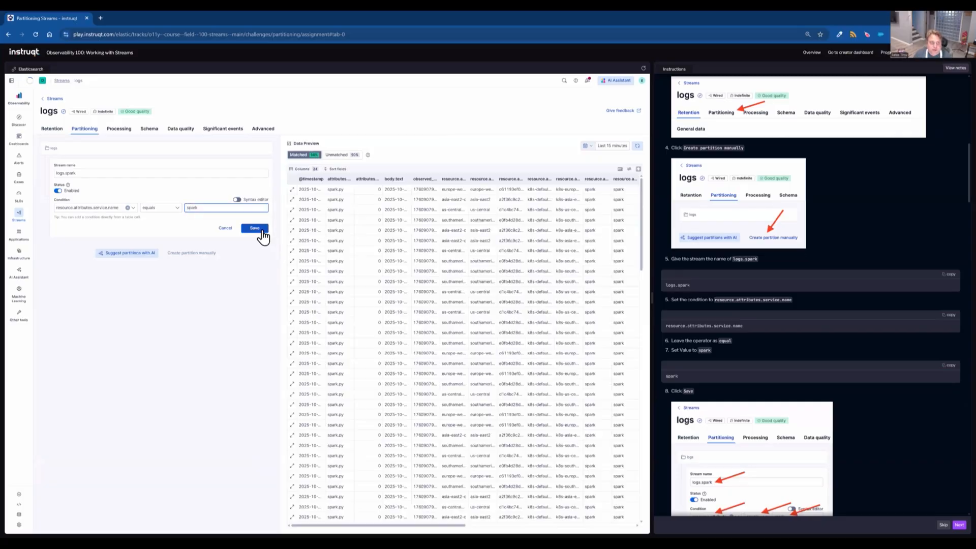
{"action": "left_click", "coordinate": [262, 230]}
Step: Generate AI partition suggestions for the remaining data in the logs stream
{"action": "scroll", "coordinate": [743, 384], "scroll_direction": "down", "scroll_amount": 2}
{"action": "scroll", "coordinate": [743, 383], "scroll_direction": "down", "scroll_amount": 2}
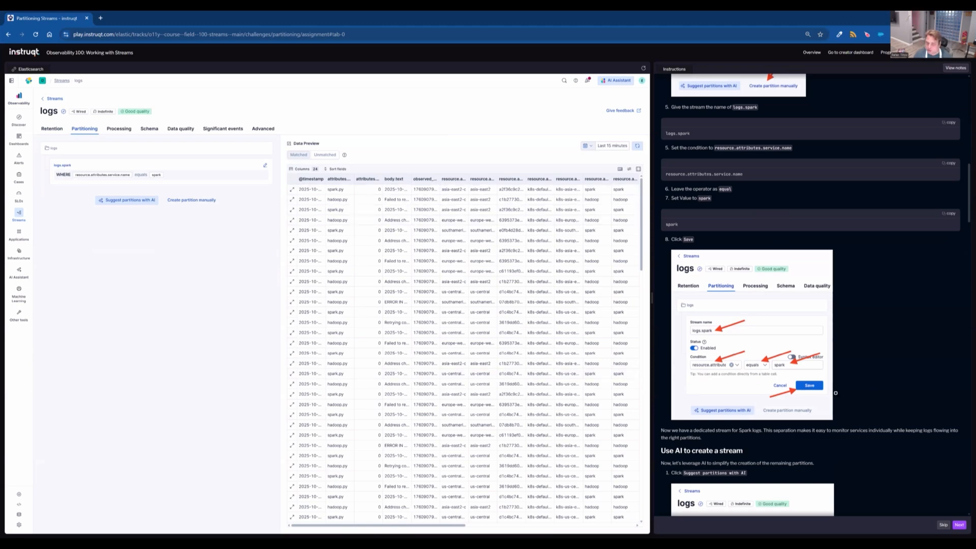
{"action": "scroll", "coordinate": [820, 395], "scroll_direction": "down", "scroll_amount": 4}
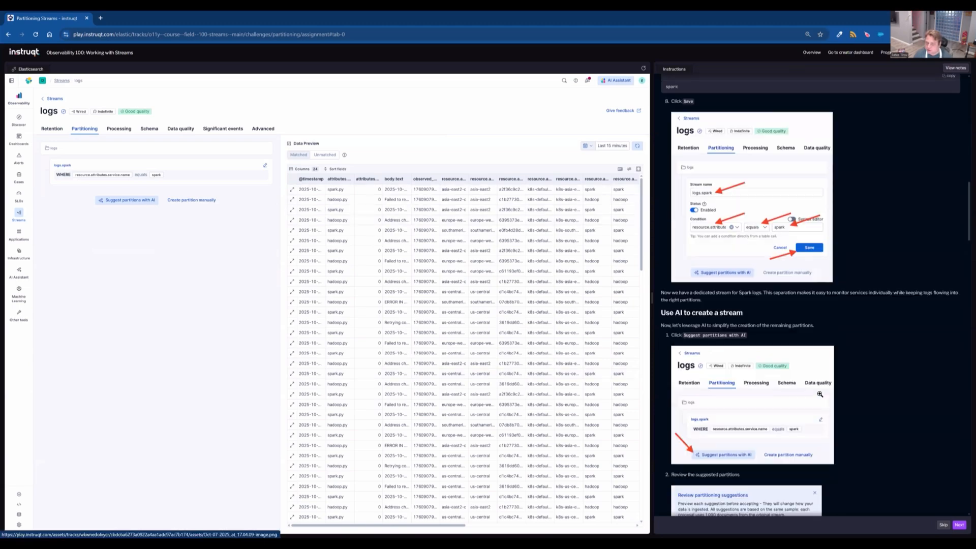
{"action": "scroll", "coordinate": [821, 393], "scroll_direction": "down", "scroll_amount": 1}
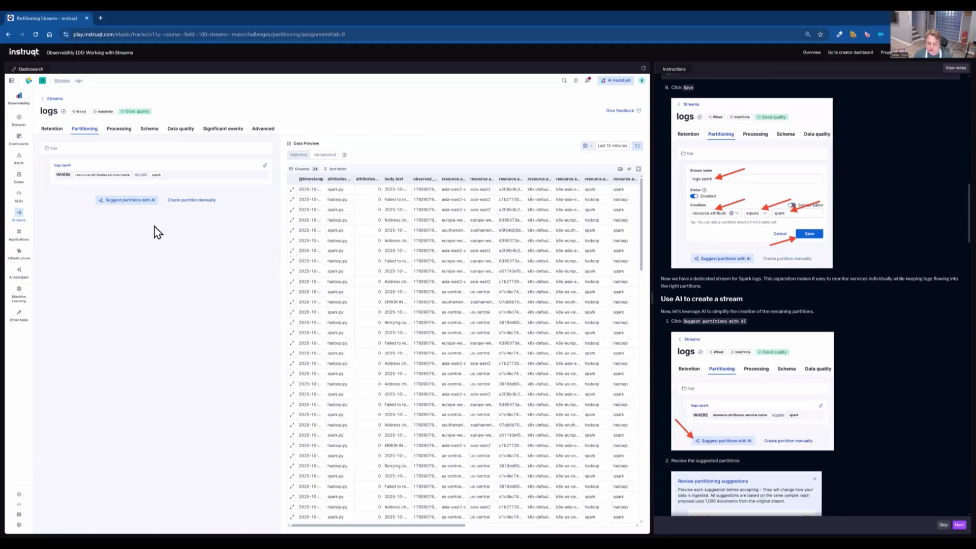
{"action": "left_click", "coordinate": [127, 204]}
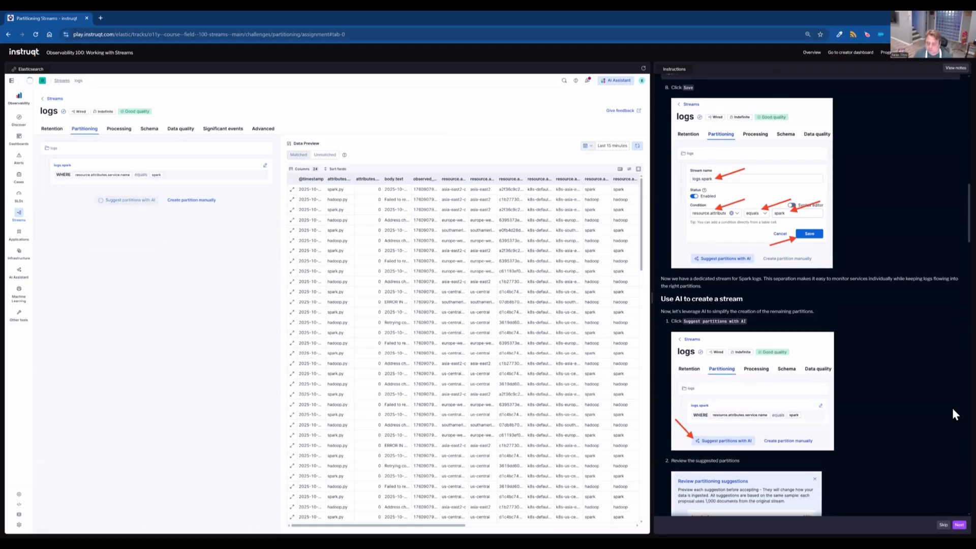
Step: Review the partition suggestions, accept the one for logs.hadoop and confirm creation of its stream
{"action": "scroll", "coordinate": [913, 427], "scroll_direction": "down", "scroll_amount": 4}
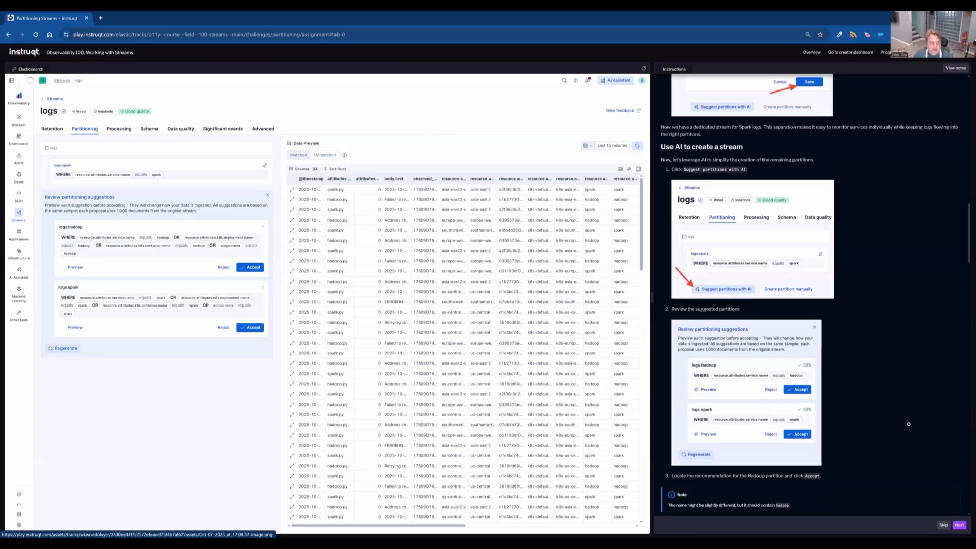
{"action": "scroll", "coordinate": [864, 407], "scroll_direction": "down", "scroll_amount": 2}
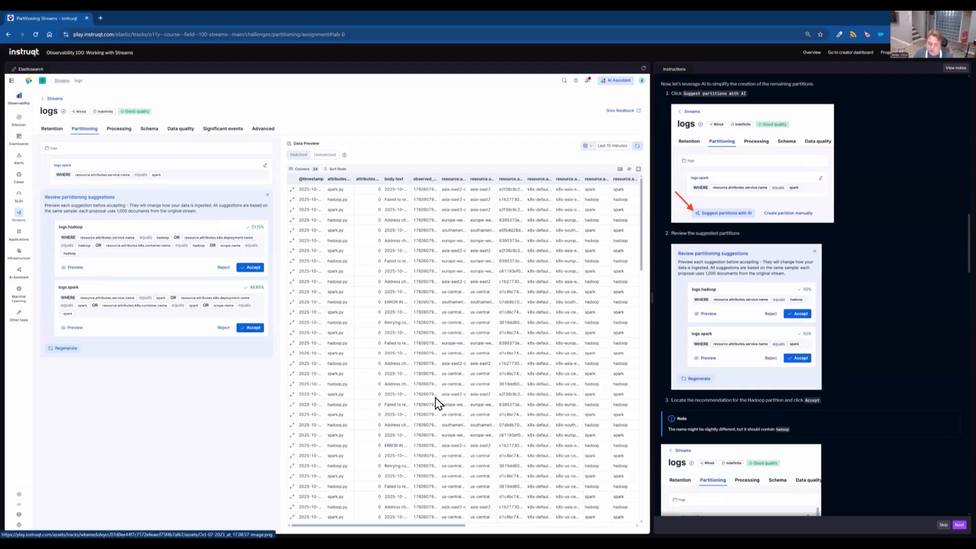
{"action": "scroll", "coordinate": [858, 408], "scroll_direction": "down", "scroll_amount": 2}
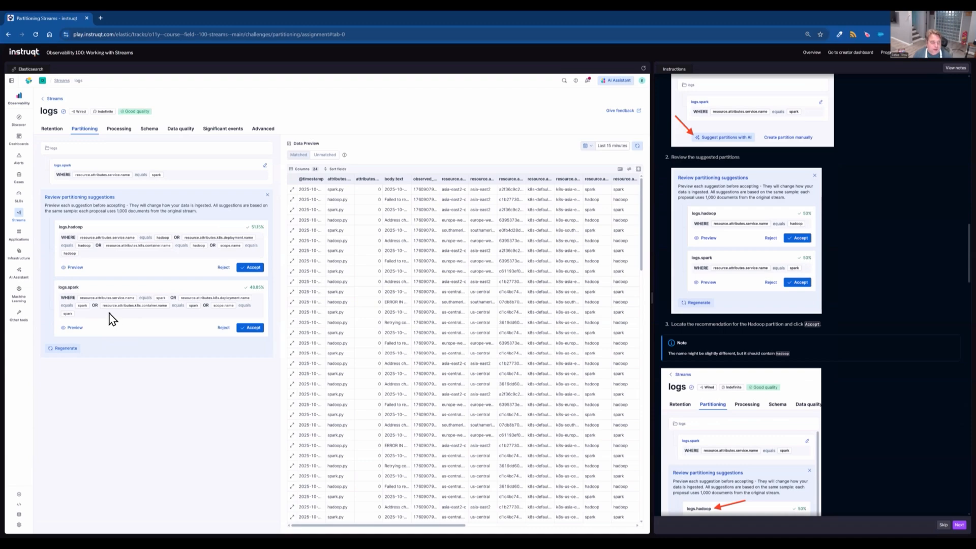
{"action": "scroll", "coordinate": [788, 350], "scroll_direction": "down", "scroll_amount": 4}
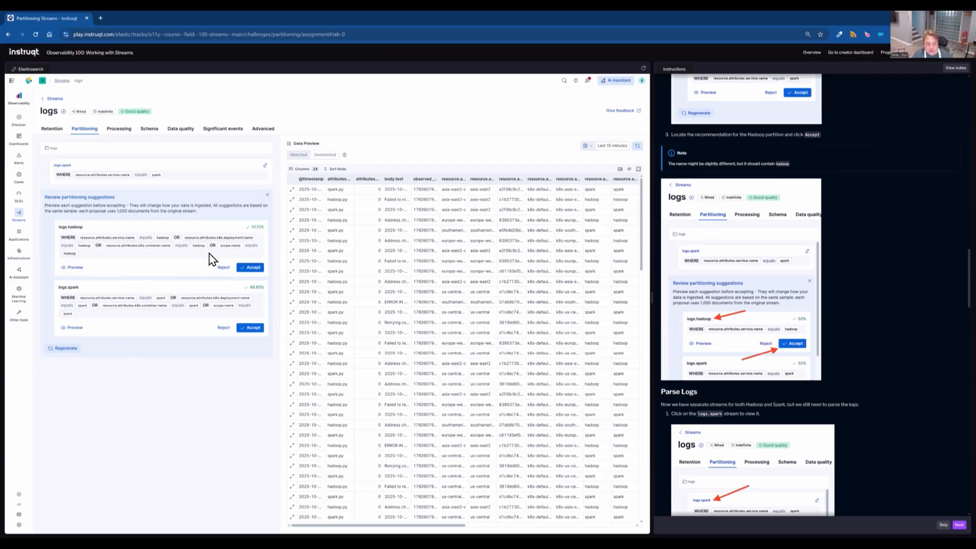
{"action": "left_click", "coordinate": [251, 268]}
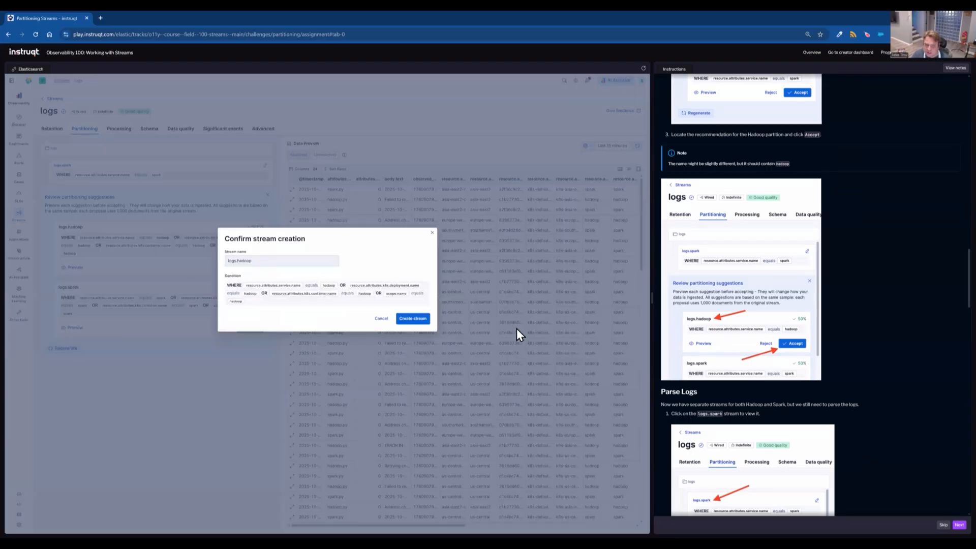
{"action": "scroll", "coordinate": [756, 346], "scroll_direction": "down", "scroll_amount": 3}
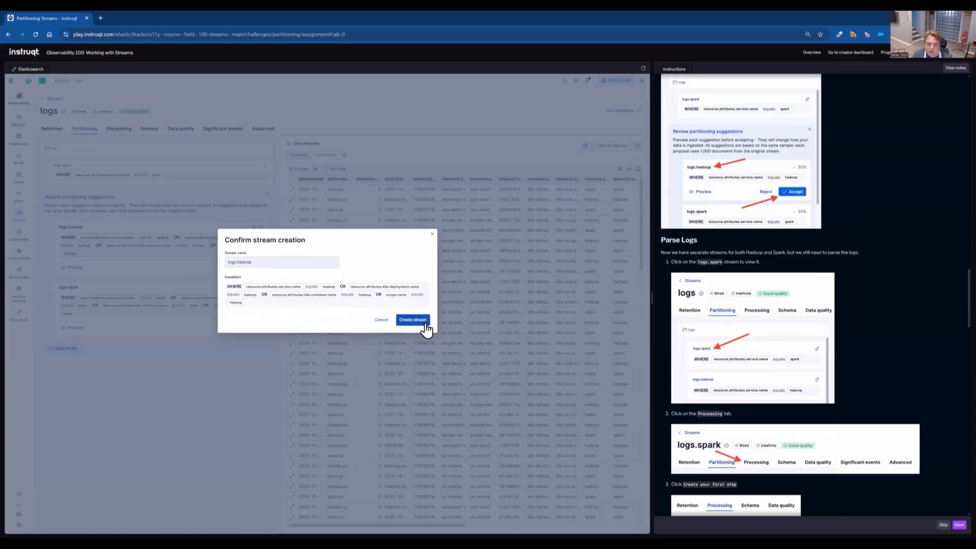
{"action": "left_click", "coordinate": [413, 320]}
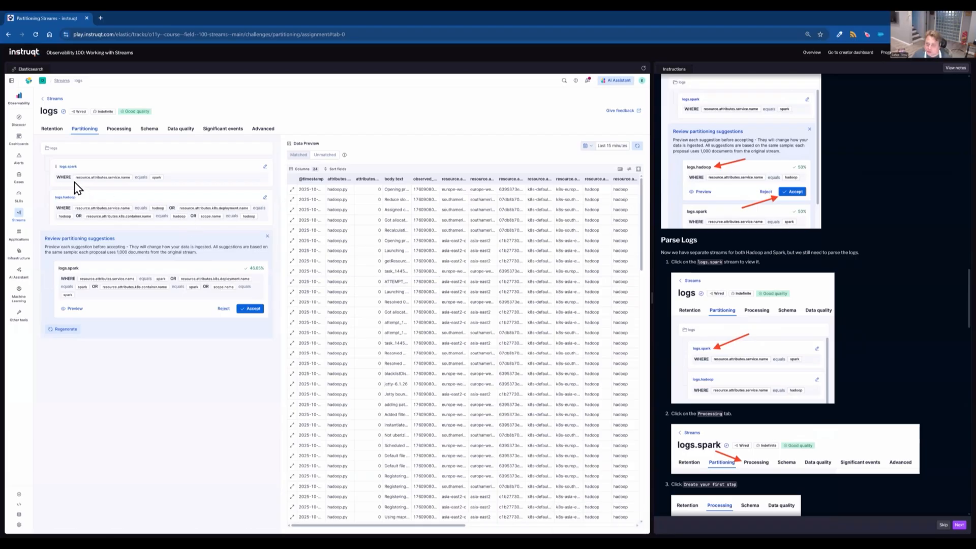
Step: Open processing for the logs.spark stream and start a Grok processor with body.text as the source field
{"action": "left_click", "coordinate": [68, 167]}
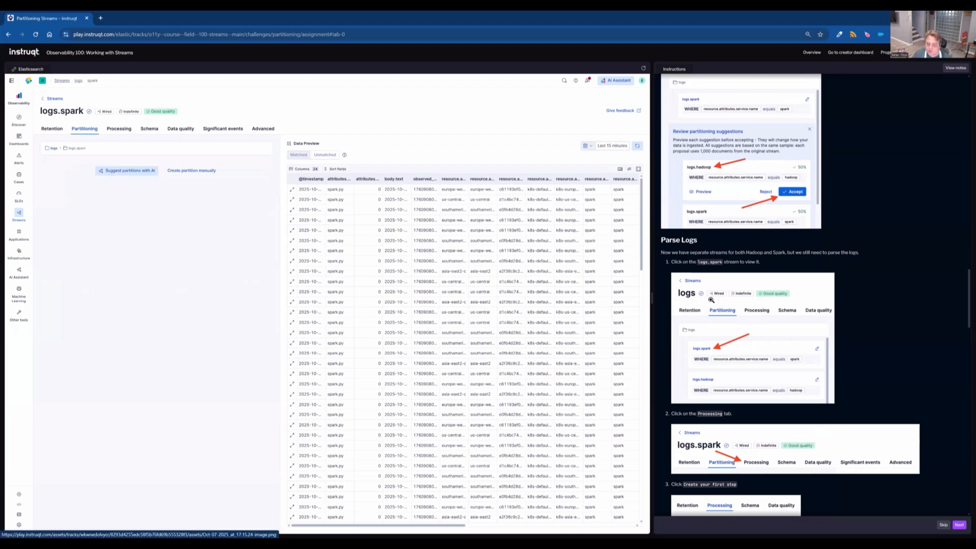
{"action": "left_click", "coordinate": [119, 129]}
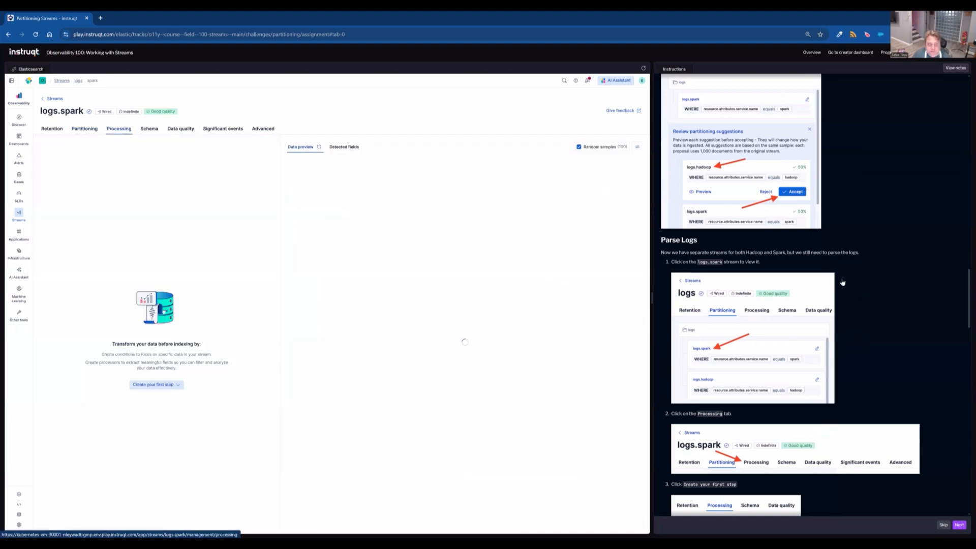
{"action": "scroll", "coordinate": [860, 309], "scroll_direction": "down", "scroll_amount": 3}
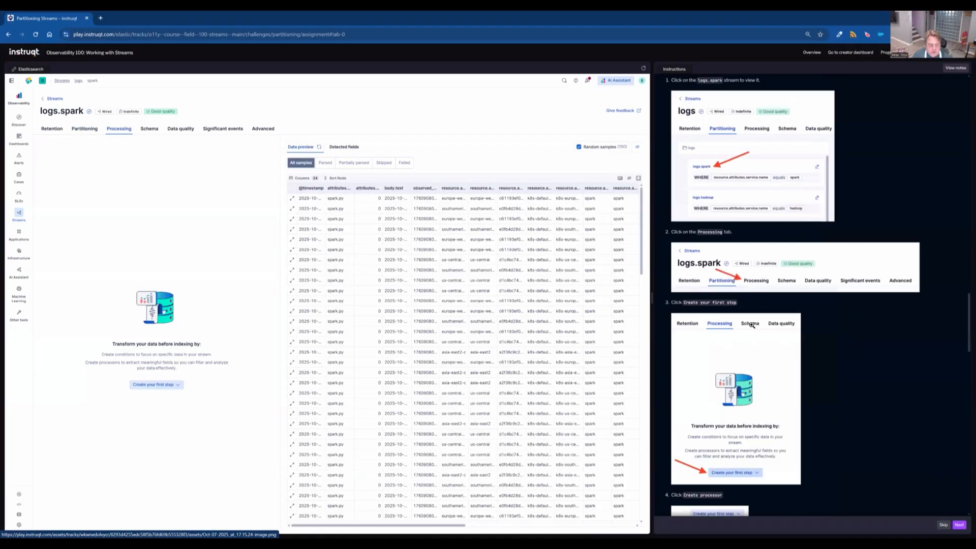
{"action": "scroll", "coordinate": [731, 437], "scroll_direction": "down", "scroll_amount": 1}
{"action": "scroll", "coordinate": [834, 442], "scroll_direction": "down", "scroll_amount": 3}
{"action": "left_click", "coordinate": [156, 385]}
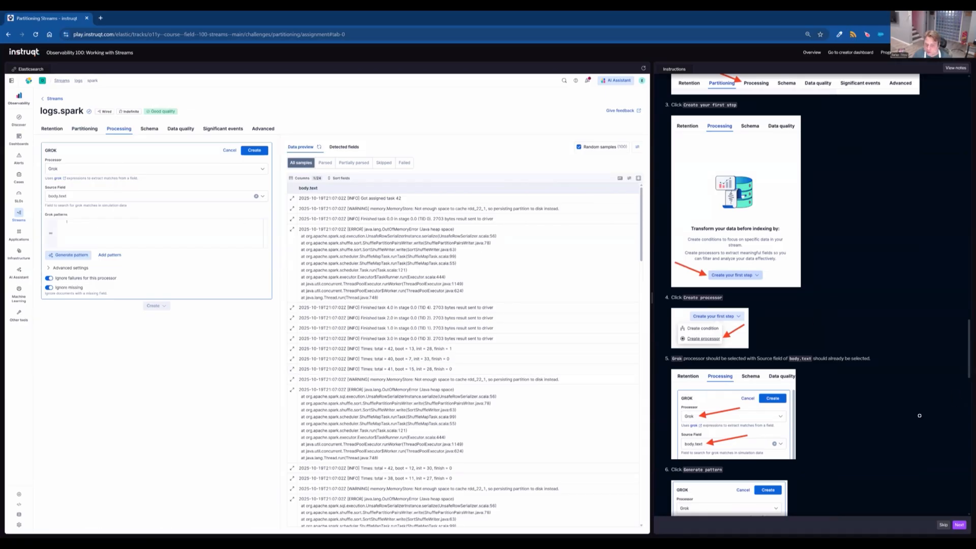
Step: Generate an AI-suggested Grok pattern for the body.text field
{"action": "scroll", "coordinate": [916, 419], "scroll_direction": "down", "scroll_amount": 4}
{"action": "left_click", "coordinate": [66, 255]}
{"action": "scroll", "coordinate": [826, 357], "scroll_direction": "down", "scroll_amount": 2}
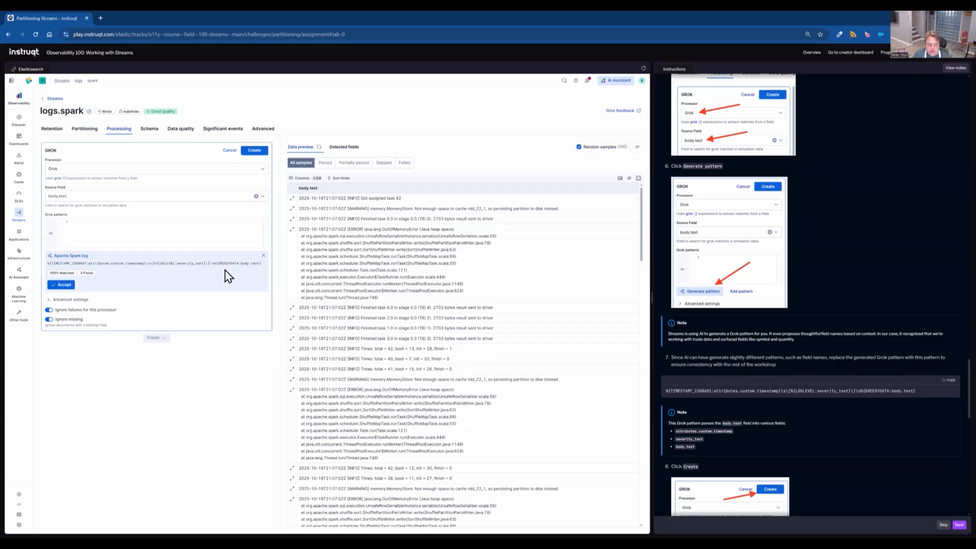
Step: Enter the Grok pattern %{TIMESTAMP_ISO8601:attributes.custom.timestamp}\s\[%{LOGLEVEL:severity_text}\]\s%{GREEDYDATA:body.text} and create the processor
{"action": "left_click", "coordinate": [949, 380]}
{"action": "left_click", "coordinate": [121, 240]}
{"action": "key", "text": "ctrl+v"}
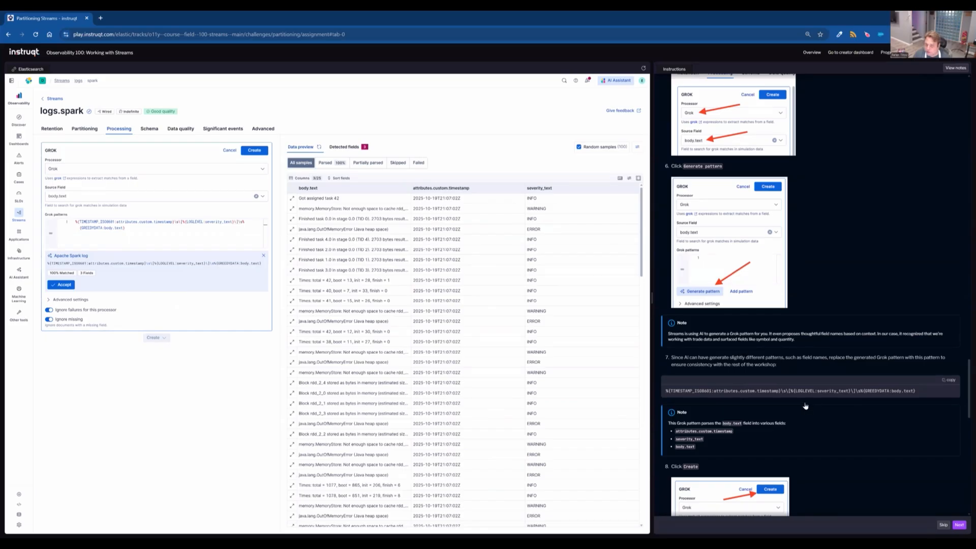
{"action": "scroll", "coordinate": [786, 395], "scroll_direction": "down", "scroll_amount": 3}
{"action": "scroll", "coordinate": [786, 395], "scroll_direction": "down", "scroll_amount": 4}
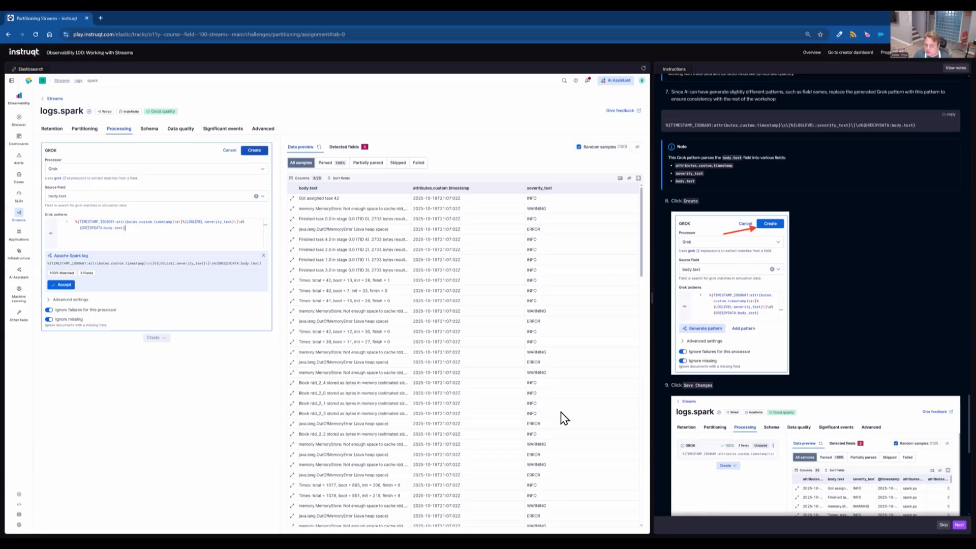
{"action": "left_click", "coordinate": [254, 150]}
Step: Save the logs.spark processing changes and confirm the schema update for attributes.custom.timestamp
{"action": "scroll", "coordinate": [905, 319], "scroll_direction": "down", "scroll_amount": 1}
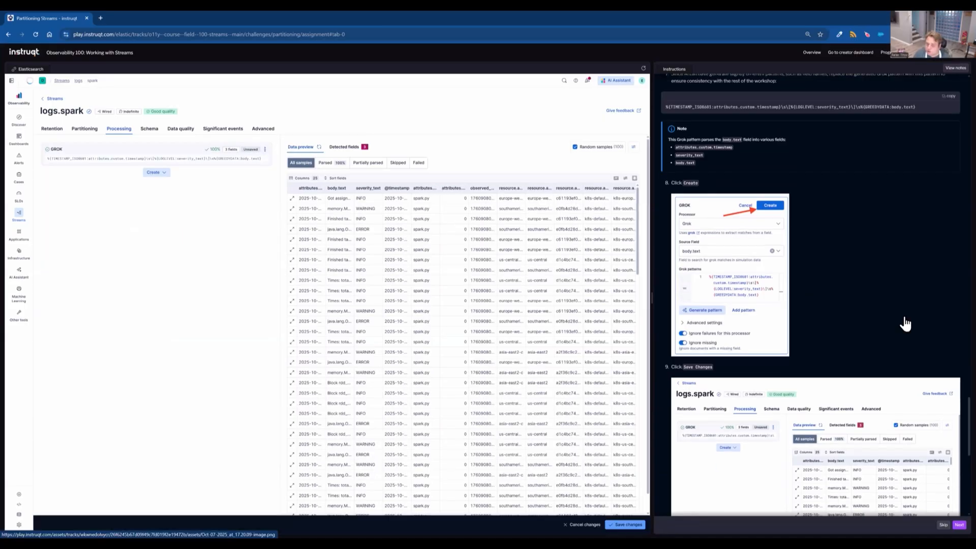
{"action": "scroll", "coordinate": [905, 323], "scroll_direction": "down", "scroll_amount": 5}
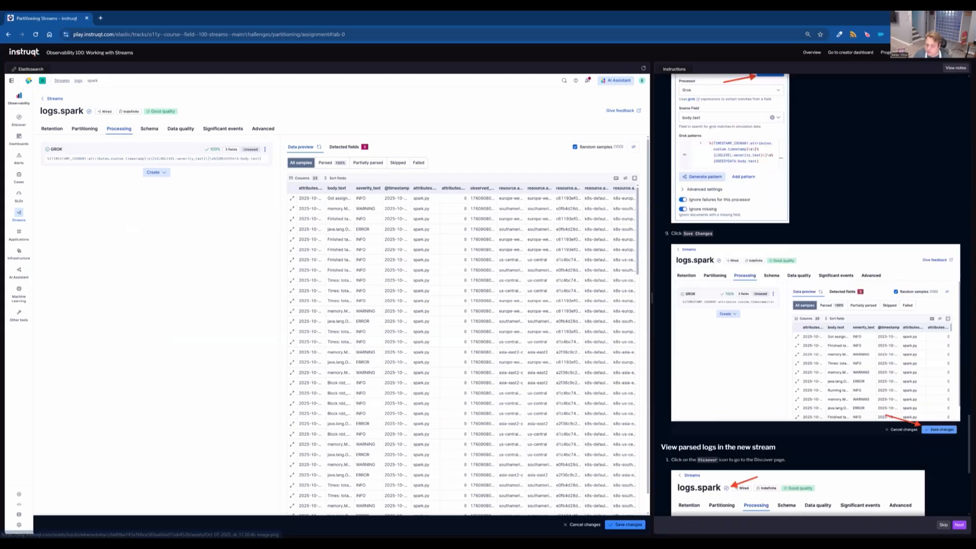
{"action": "left_click", "coordinate": [626, 525]}
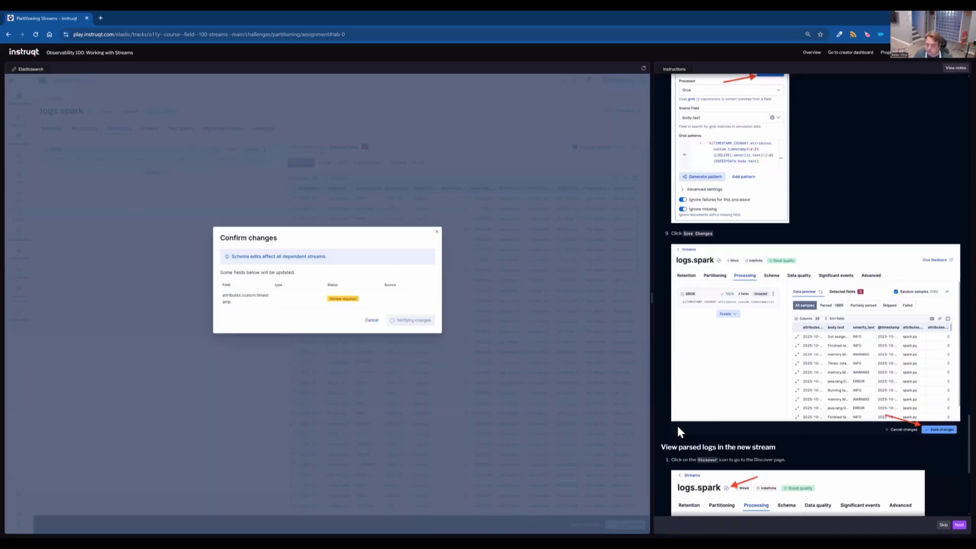
{"action": "scroll", "coordinate": [811, 295], "scroll_direction": "down", "scroll_amount": 3}
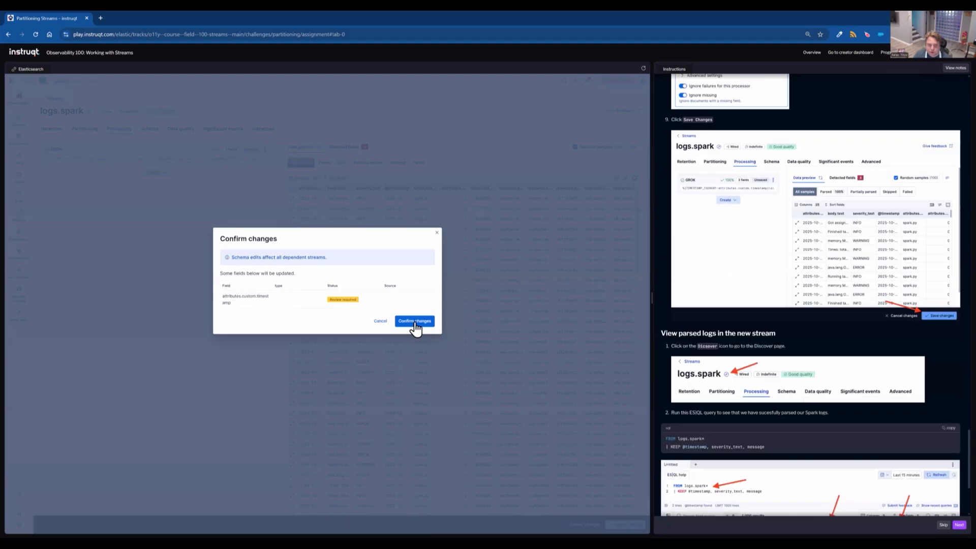
{"action": "left_click", "coordinate": [415, 323]}
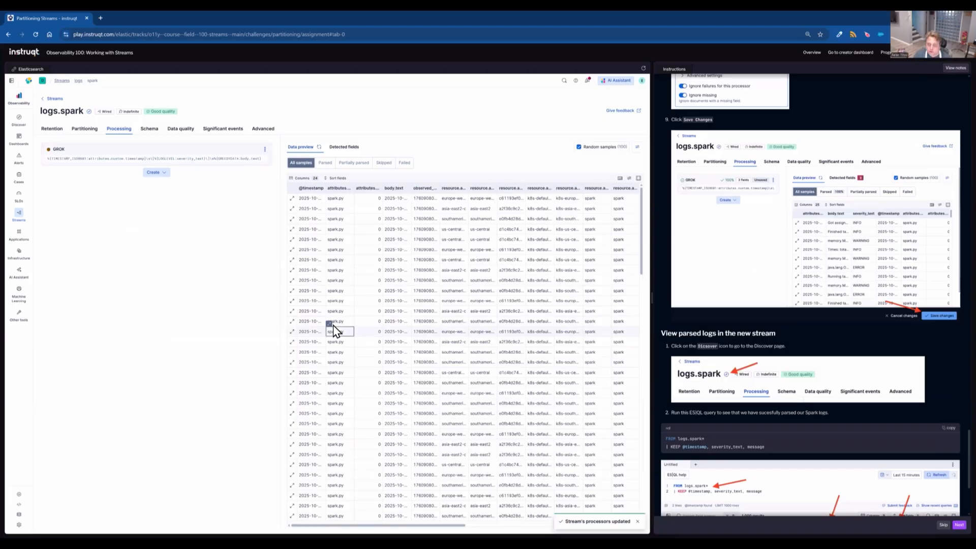
{"action": "left_click", "coordinate": [89, 112]}
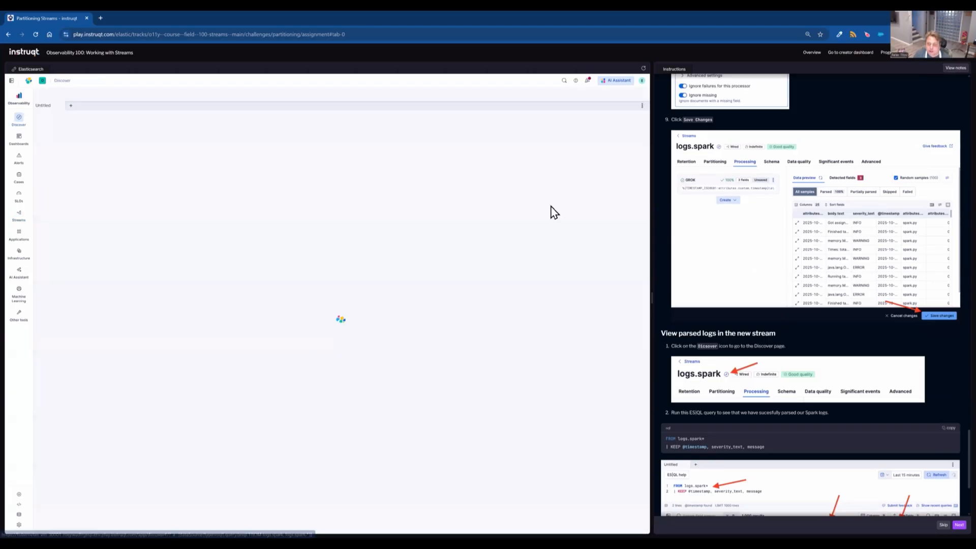
{"action": "scroll", "coordinate": [876, 370], "scroll_direction": "down", "scroll_amount": 1}
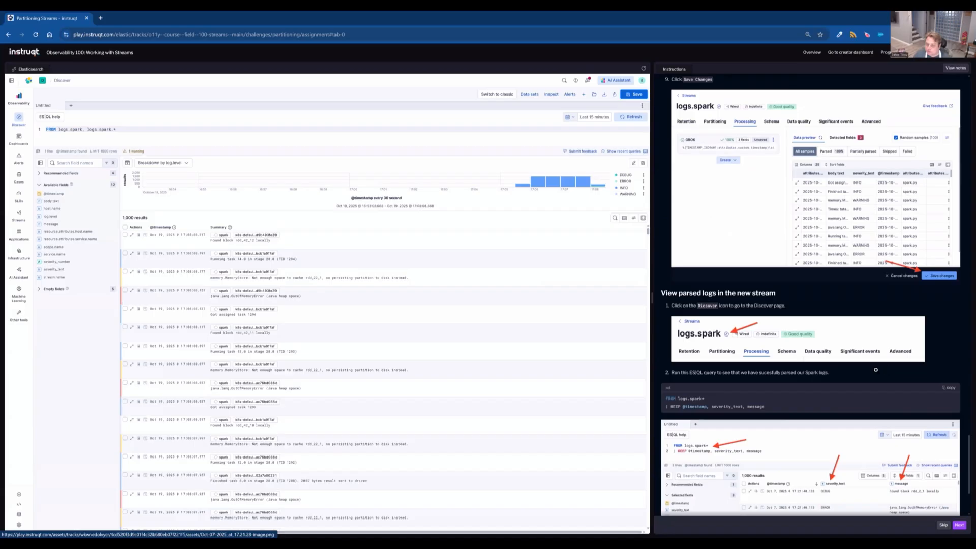
{"action": "scroll", "coordinate": [876, 370], "scroll_direction": "down", "scroll_amount": 2}
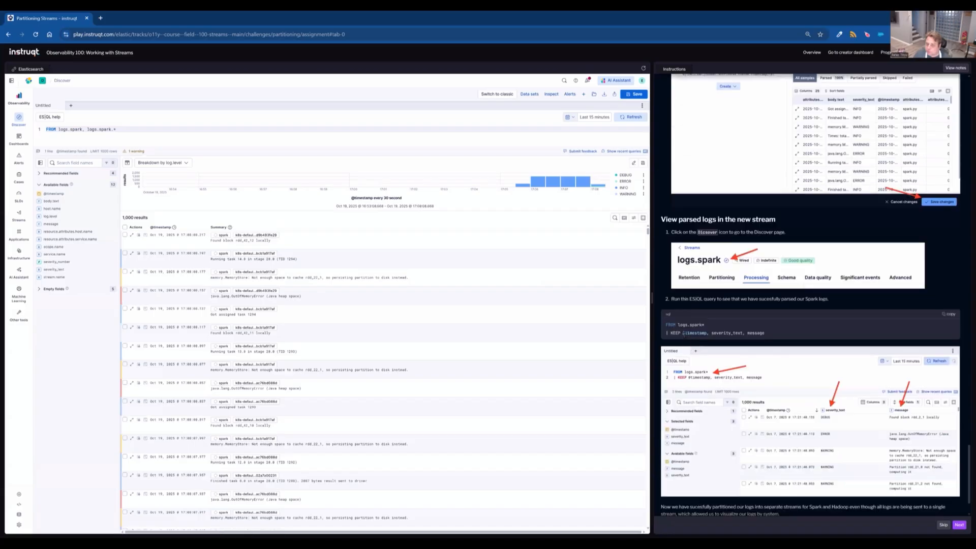
{"action": "left_click", "coordinate": [945, 314]}
{"action": "left_click", "coordinate": [266, 136]}
{"action": "key", "text": "ctrl+a"}
{"action": "key", "text": "ctrl+v"}
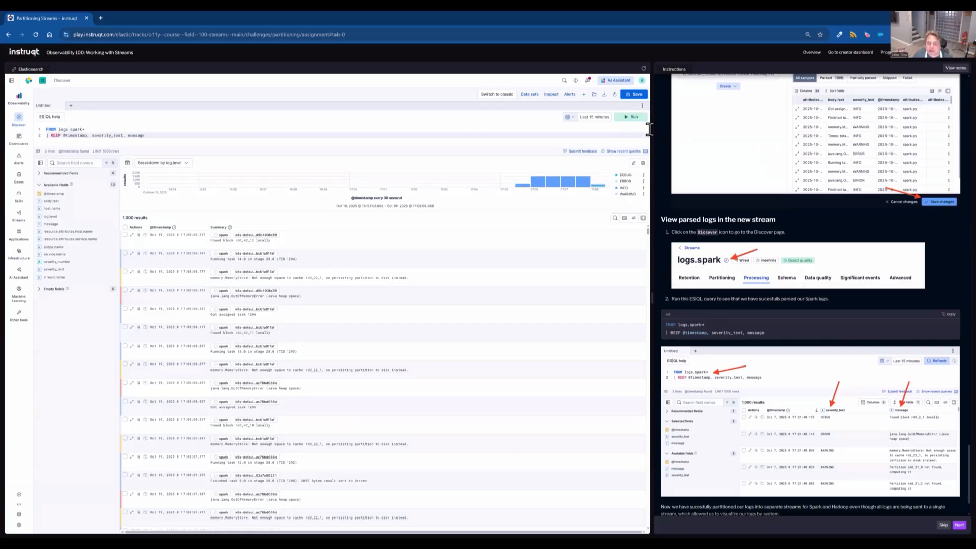
{"action": "key", "text": "ctrl+Return"}
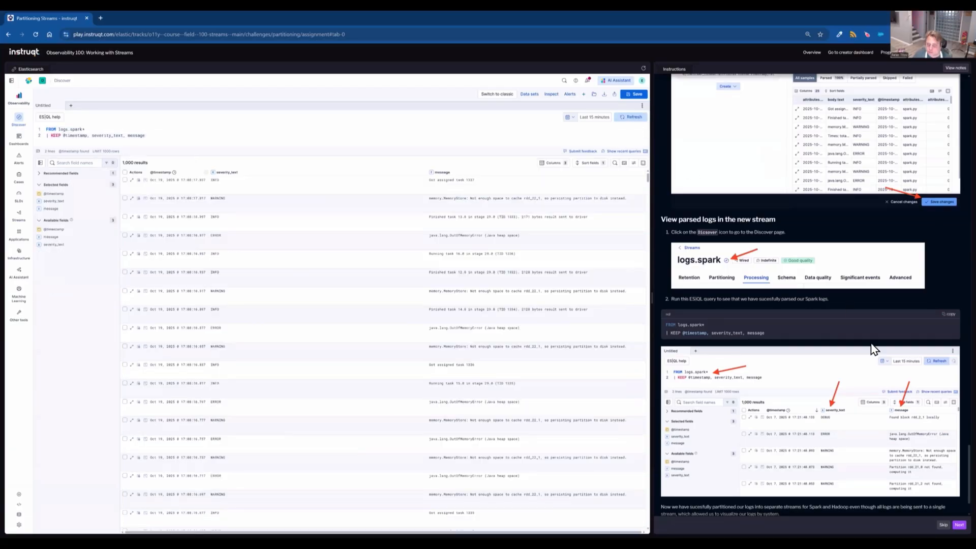
{"action": "scroll", "coordinate": [872, 351], "scroll_direction": "down", "scroll_amount": 1}
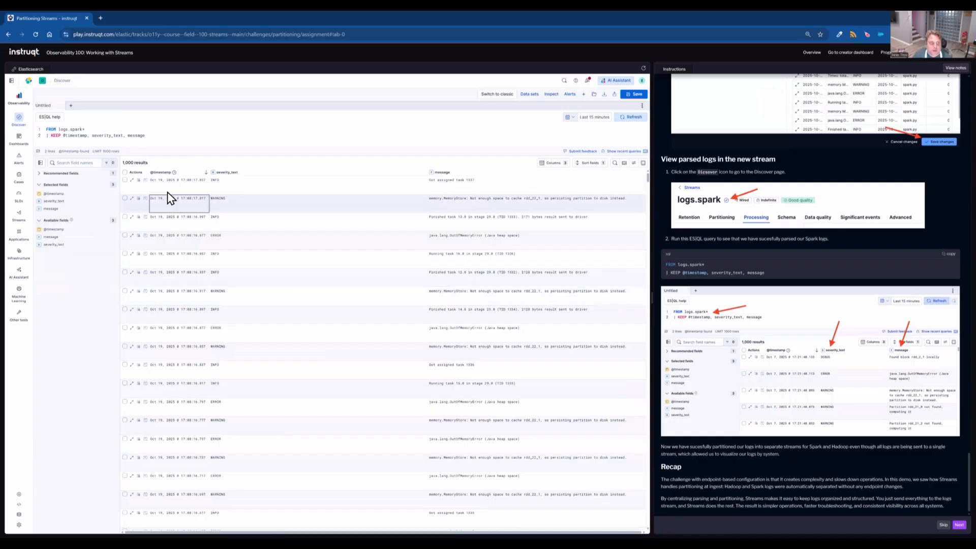